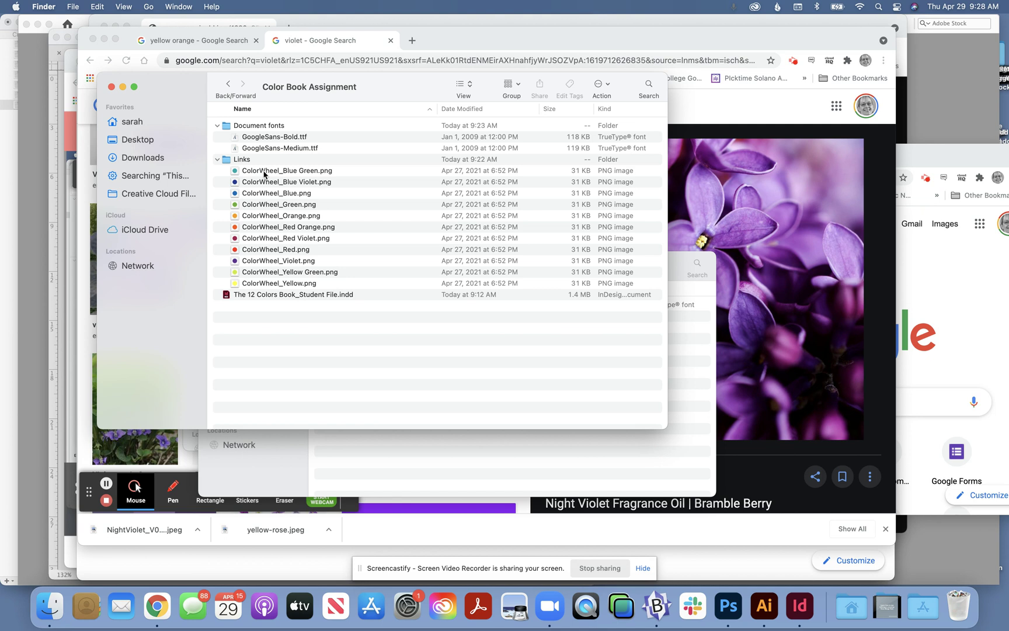
Step: Open ColorWheel_Blue Green.png from the Links folder in Photoshop and reset the Essentials workspace
left_click(264, 172)
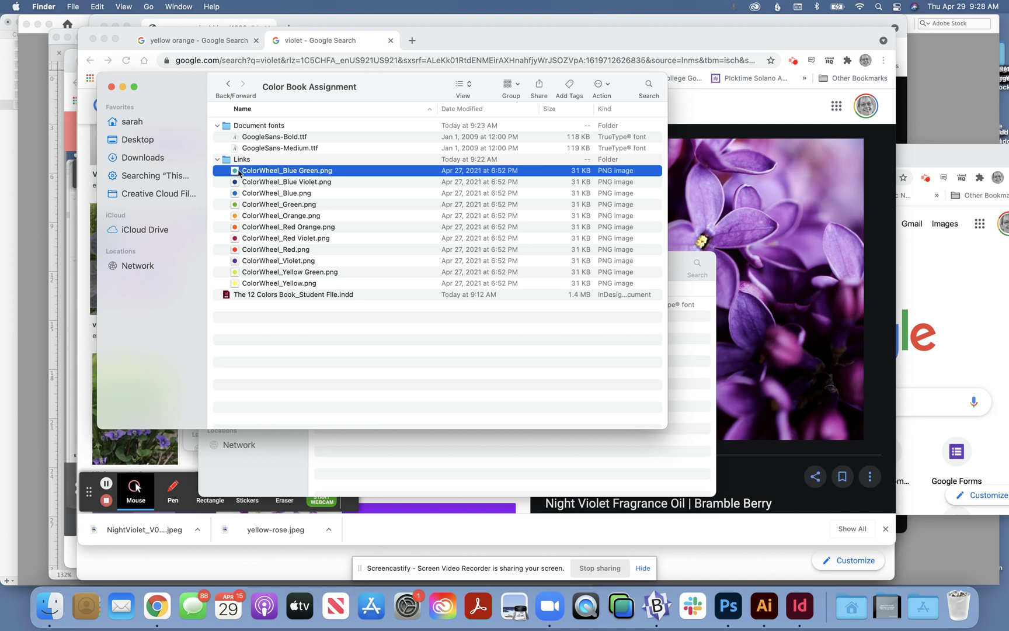
left_click_drag(236, 173, 724, 610)
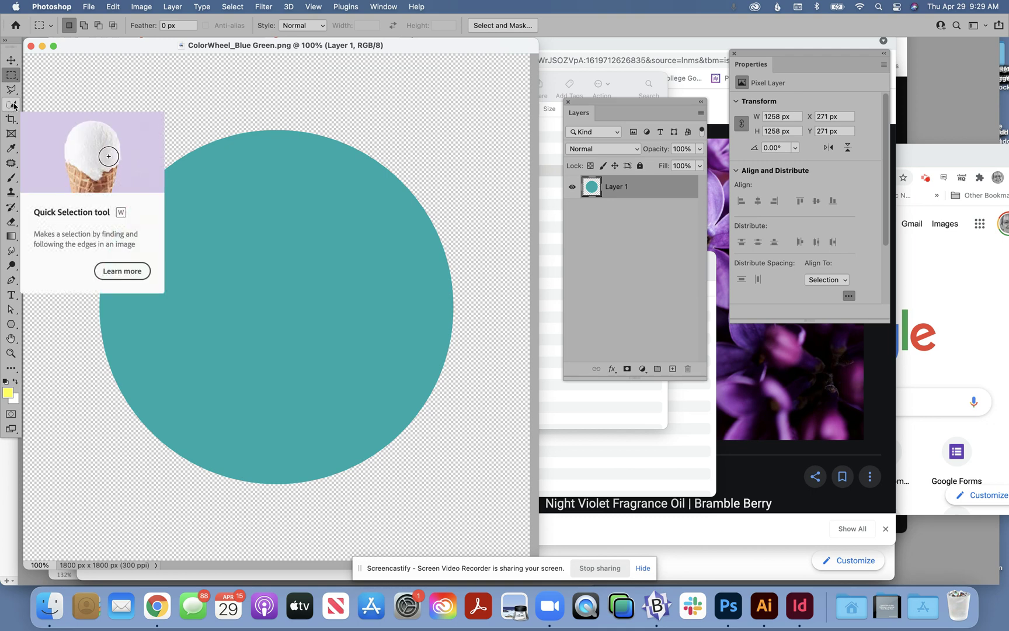
left_click(384, 6)
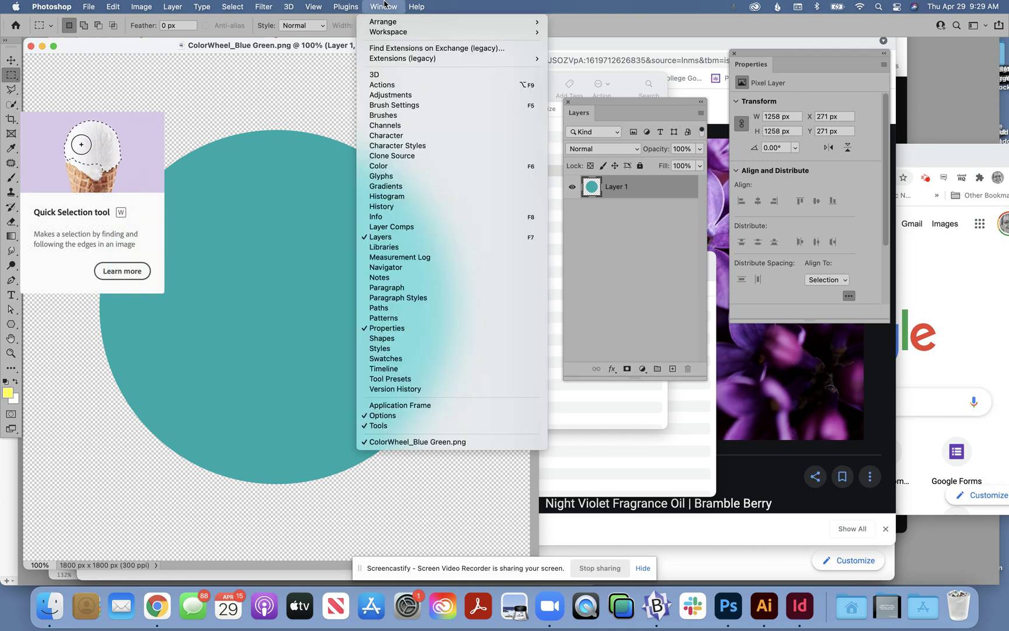
mouse_move(418, 33)
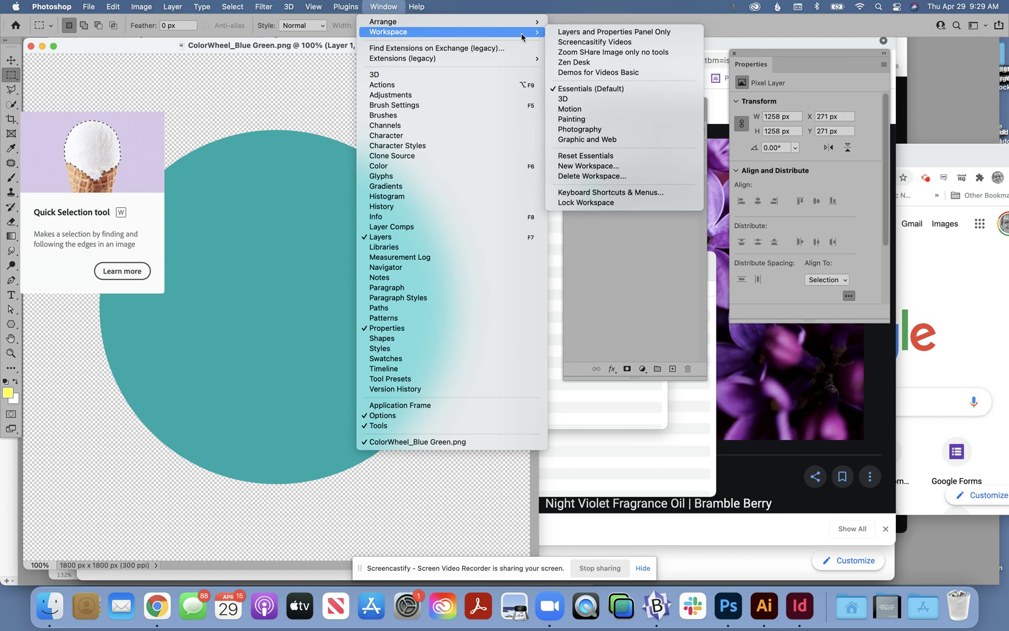
left_click(581, 156)
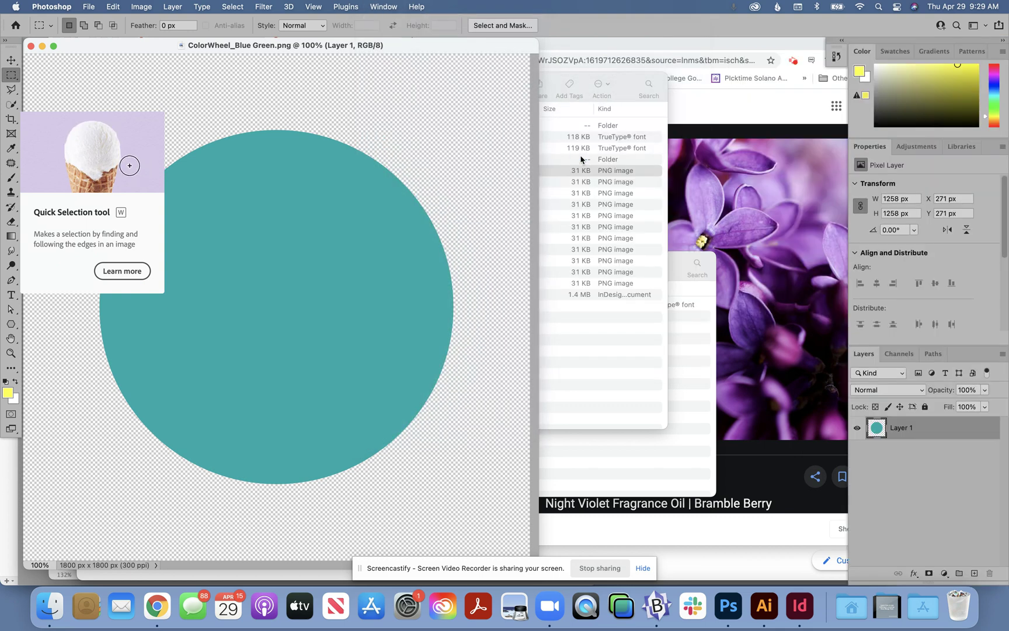
Step: Switch the circle image to Full Screen Mode With Menu Bar
left_click_drag(518, 52, 712, 60)
left_click(314, 6)
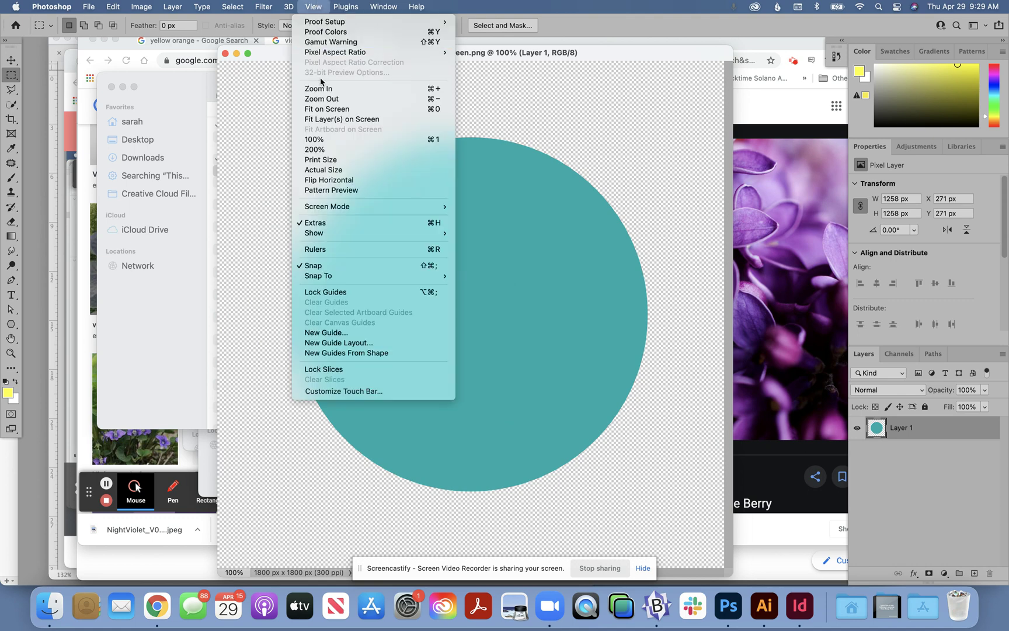
mouse_move(326, 212)
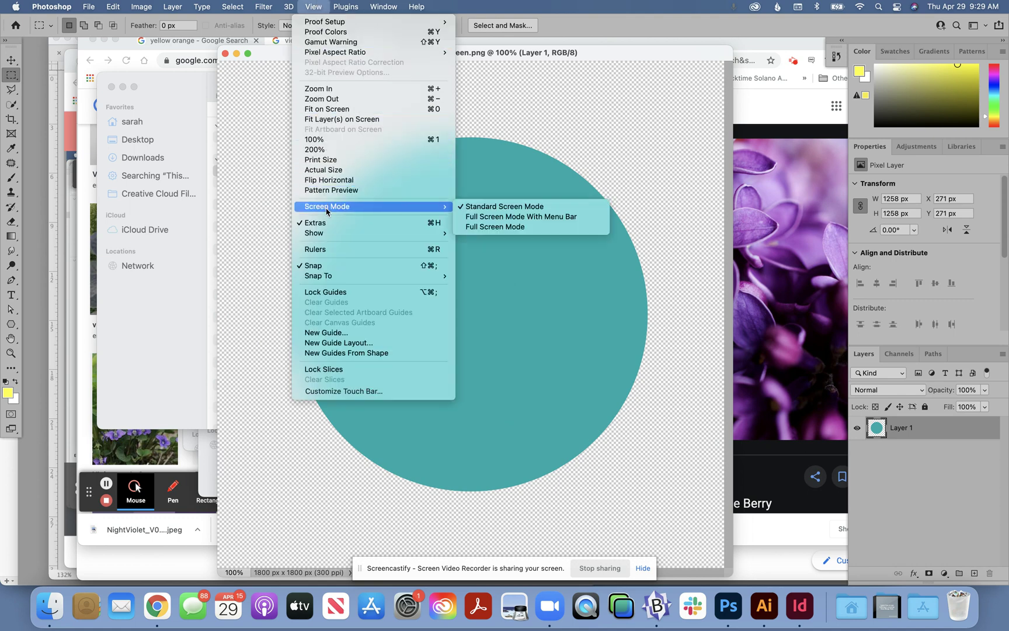
left_click(468, 217)
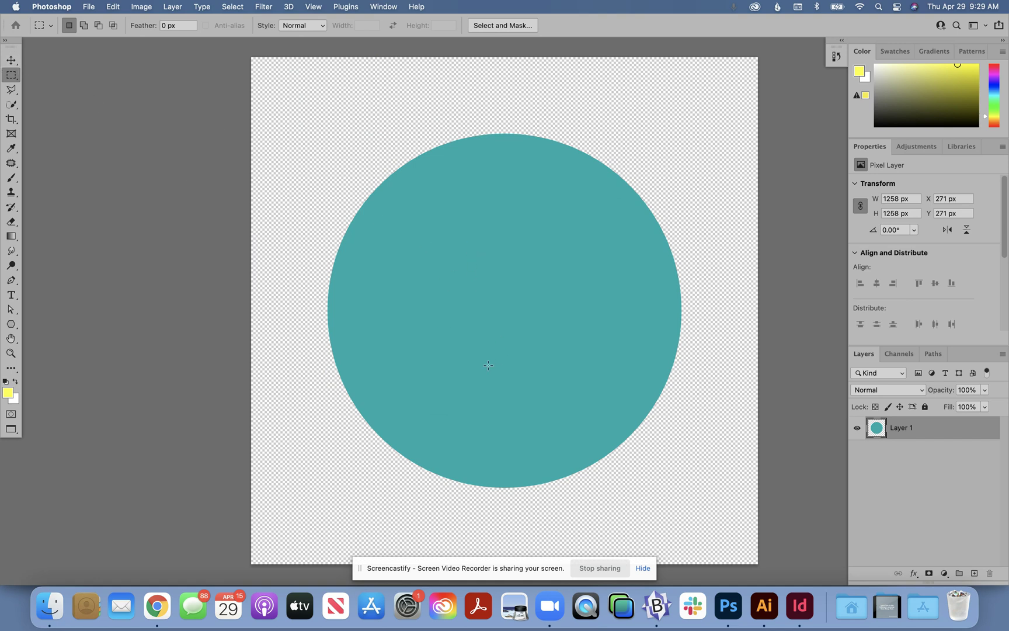
Step: Switch to InDesign, go to page 10 of Packaged File.indd and copy its colour name, Blue Green
left_click(800, 605)
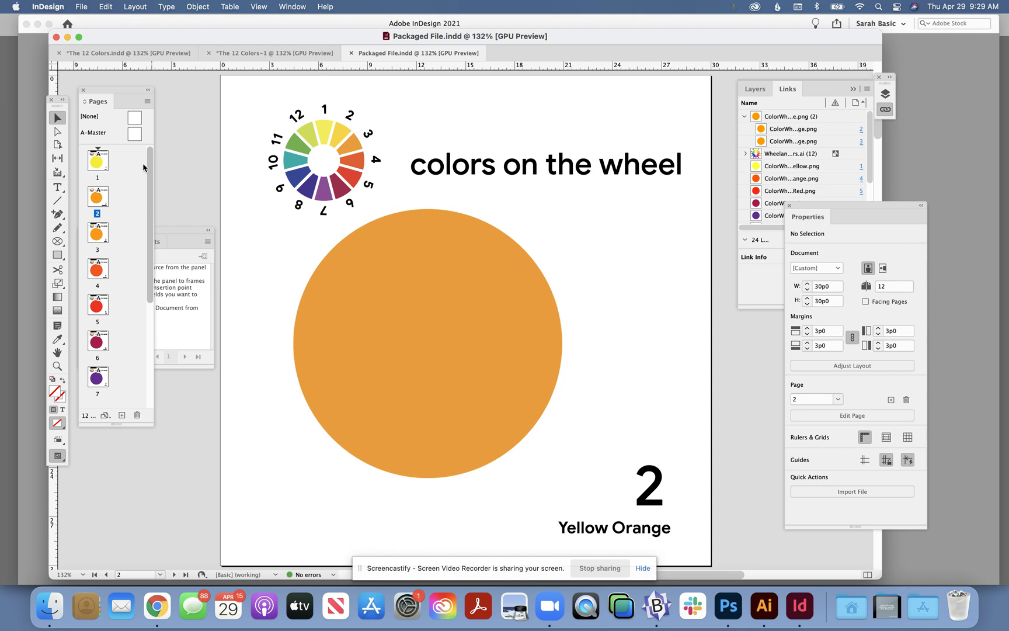
scroll(150, 276, "down", 5)
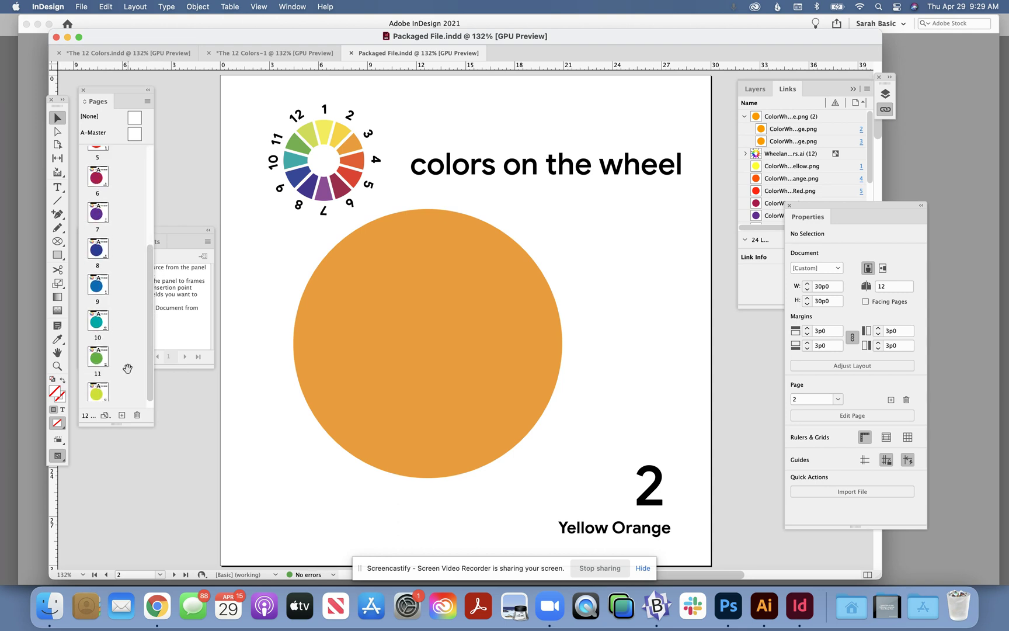
double_click(97, 320)
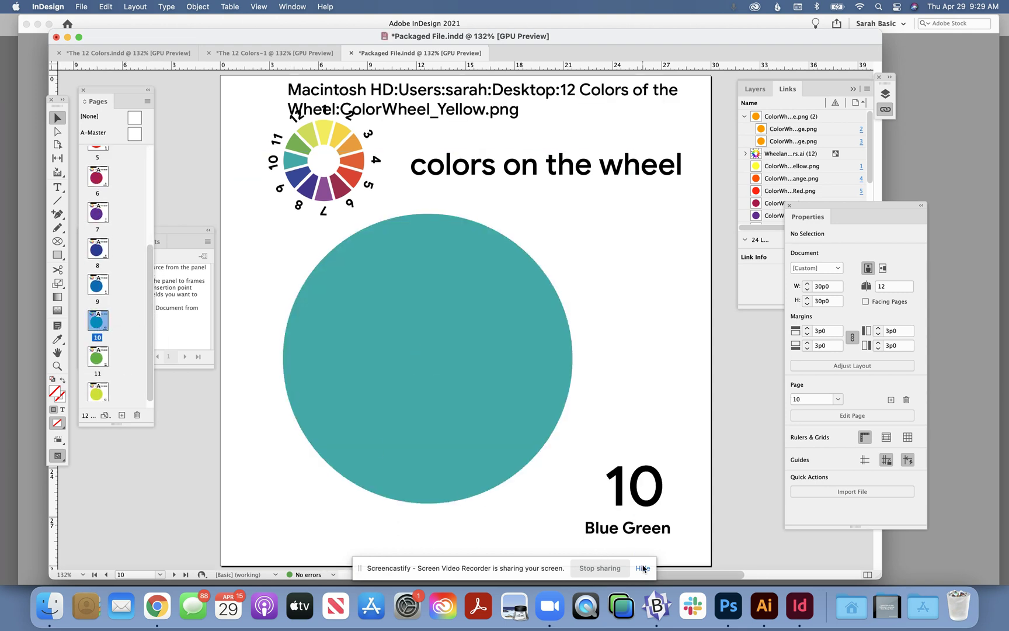
double_click(650, 529)
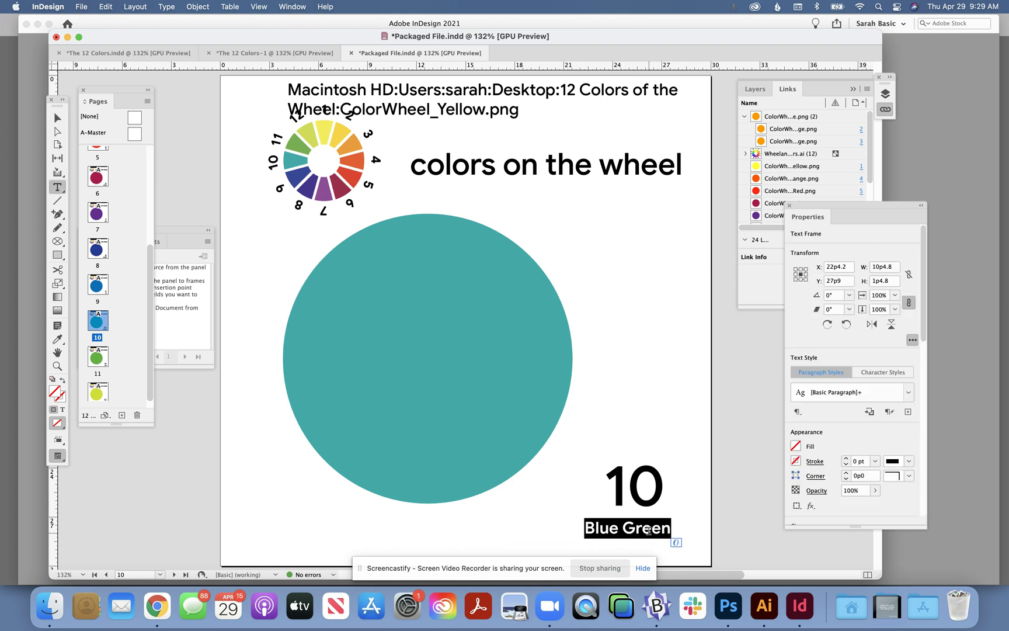
triple_click(649, 528)
key("super+c")
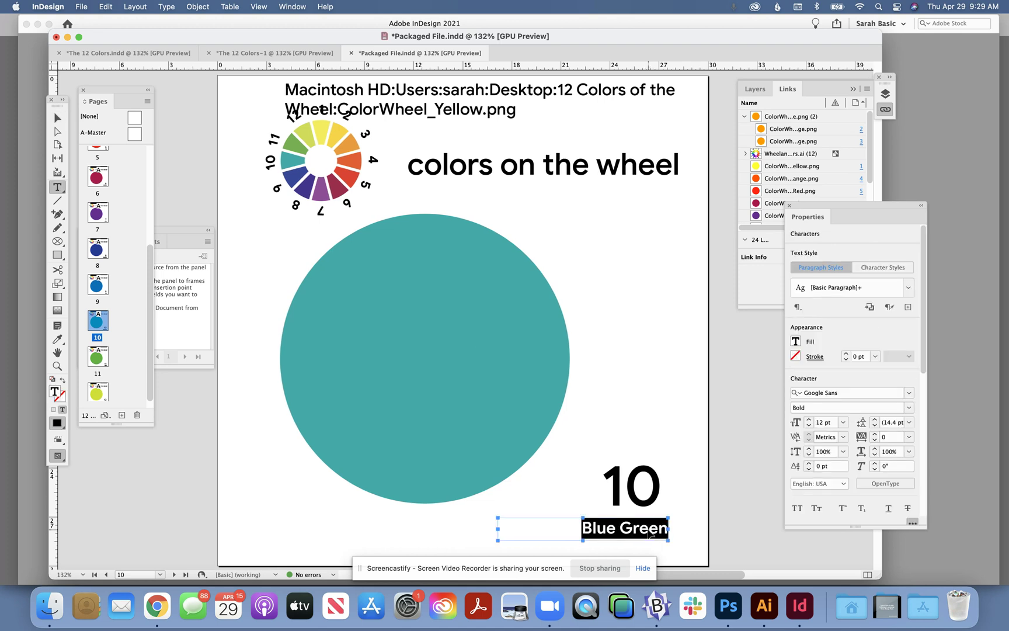
Step: Switch to Chrome and run a Google image search for "Blue Green" in a new window
left_click(150, 613)
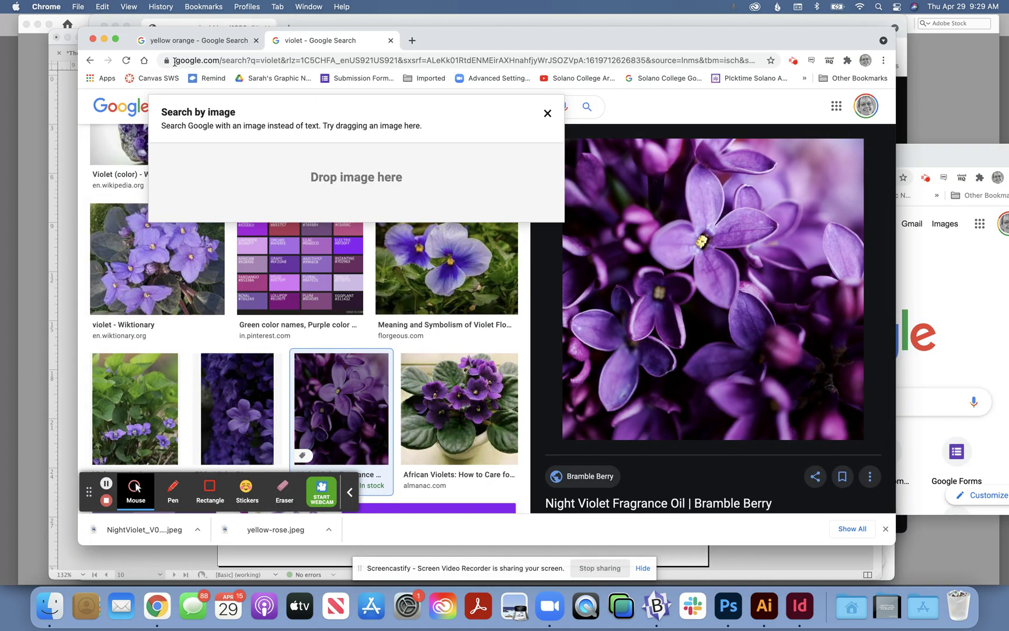
key("super+n")
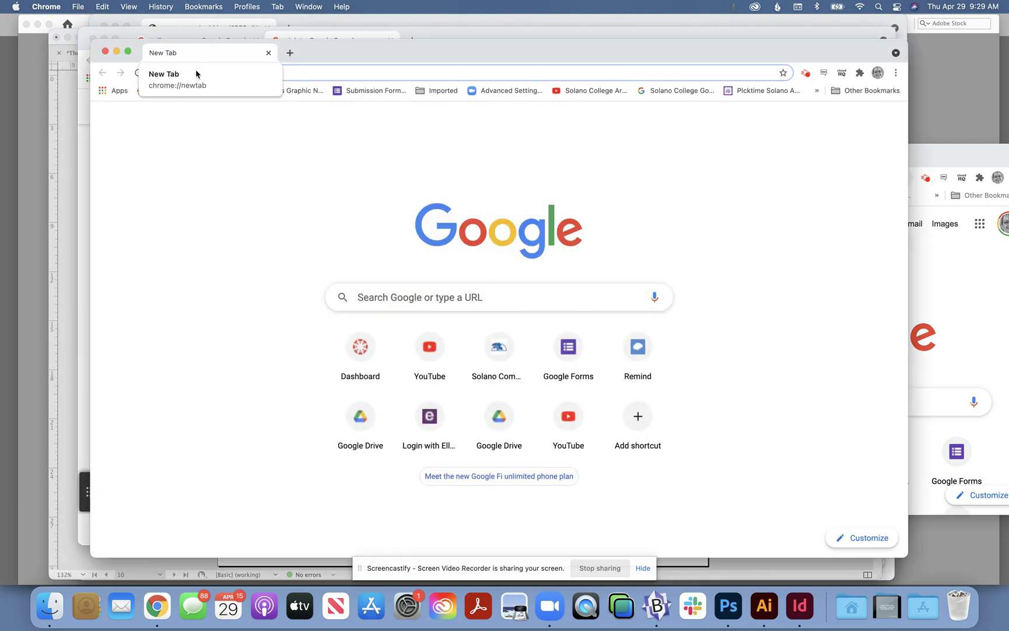
left_click(199, 74)
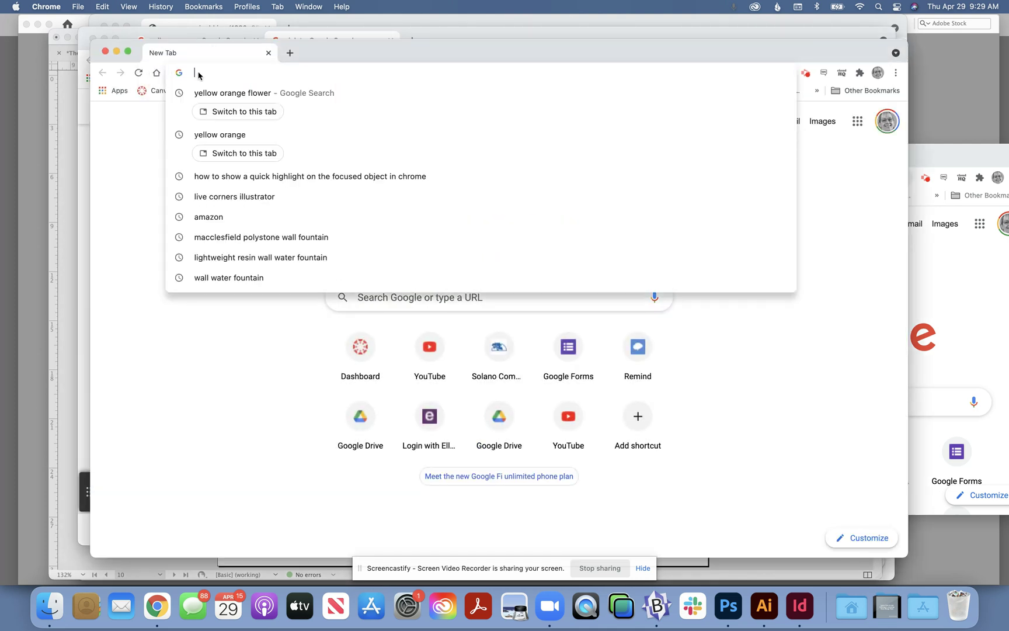
key("super+v")
key("Return")
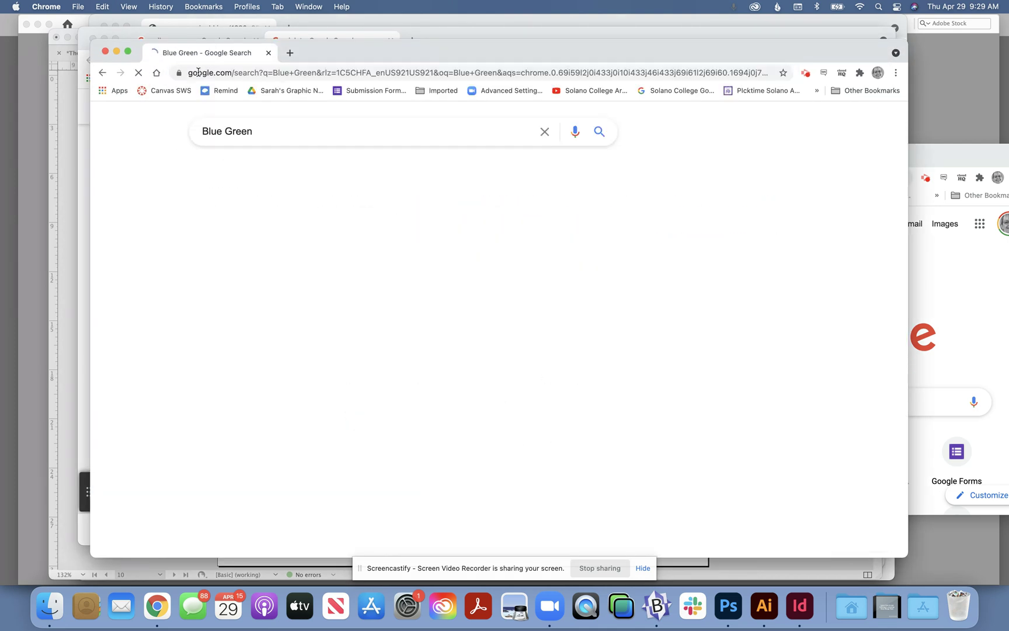
left_click(263, 170)
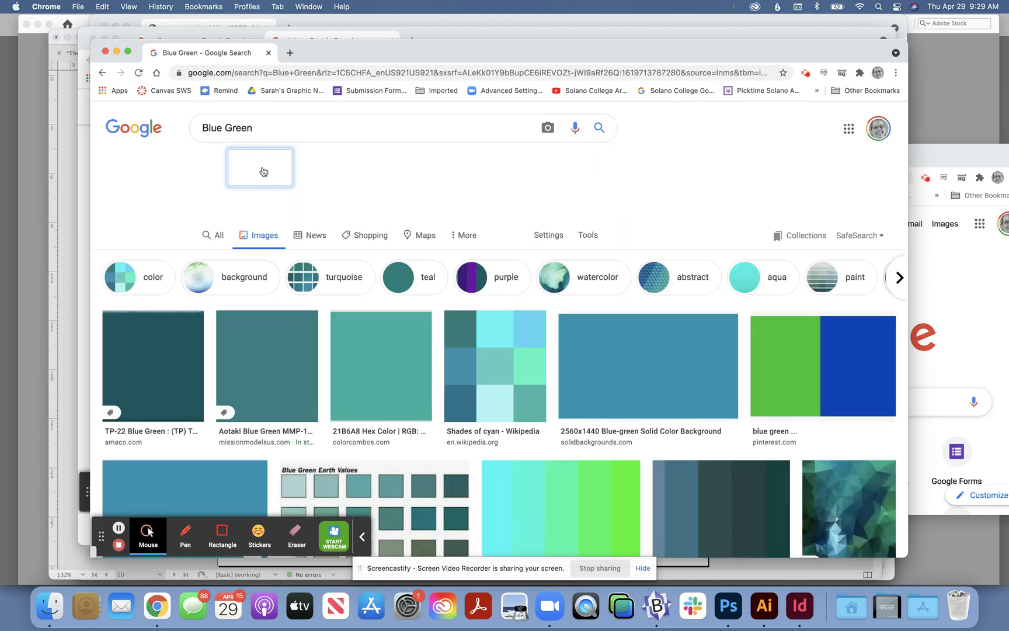
Step: Find the blue-green berries photo from DeviantArt among the image results and open its preview
scroll(453, 346, "down", 5)
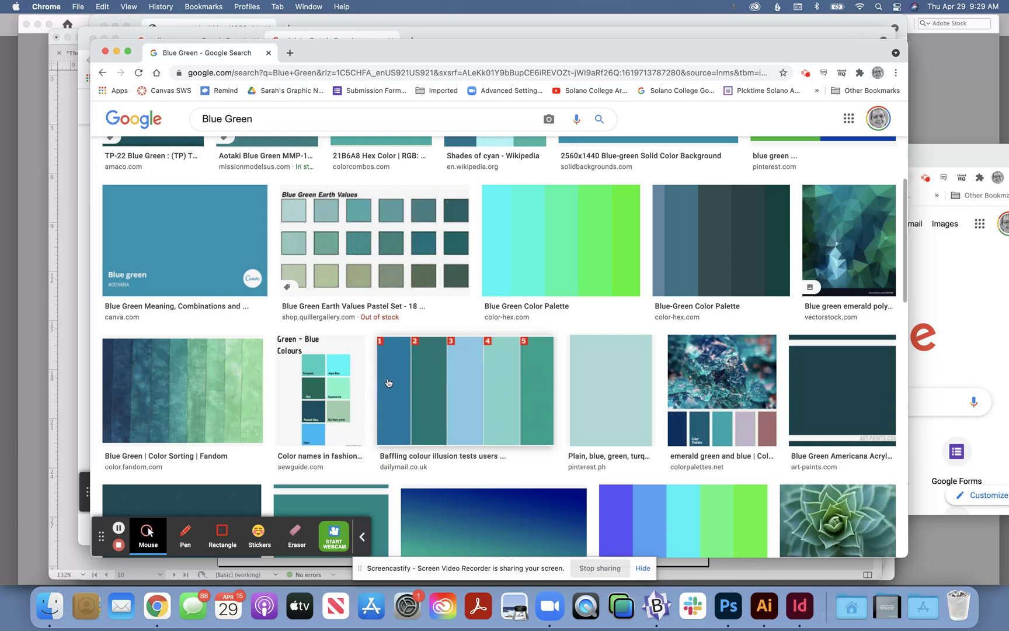
scroll(672, 374, "down", 3)
scroll(831, 393, "down", 6)
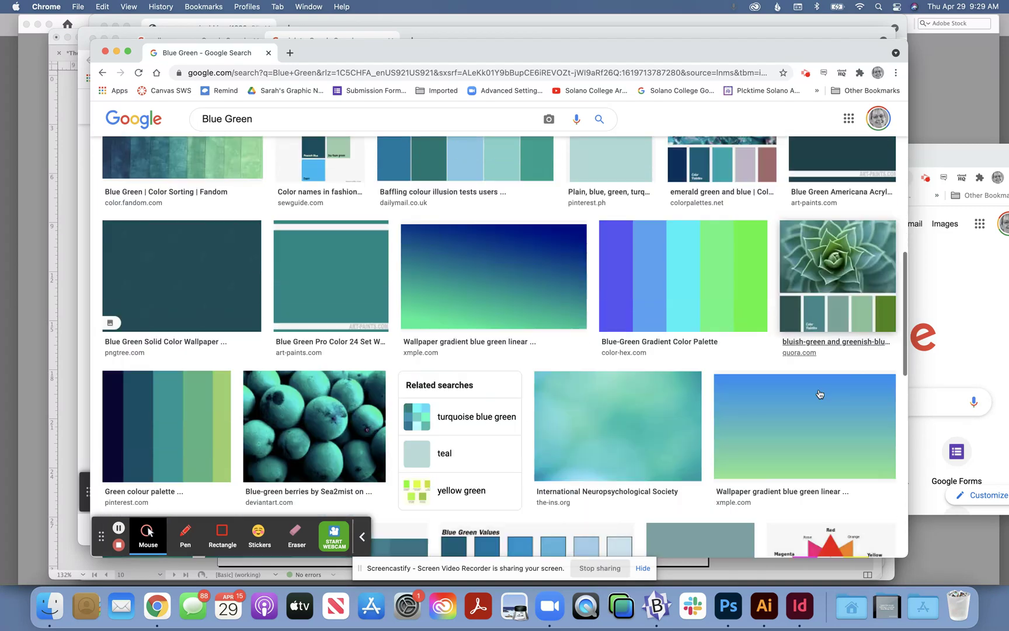
left_click(284, 207)
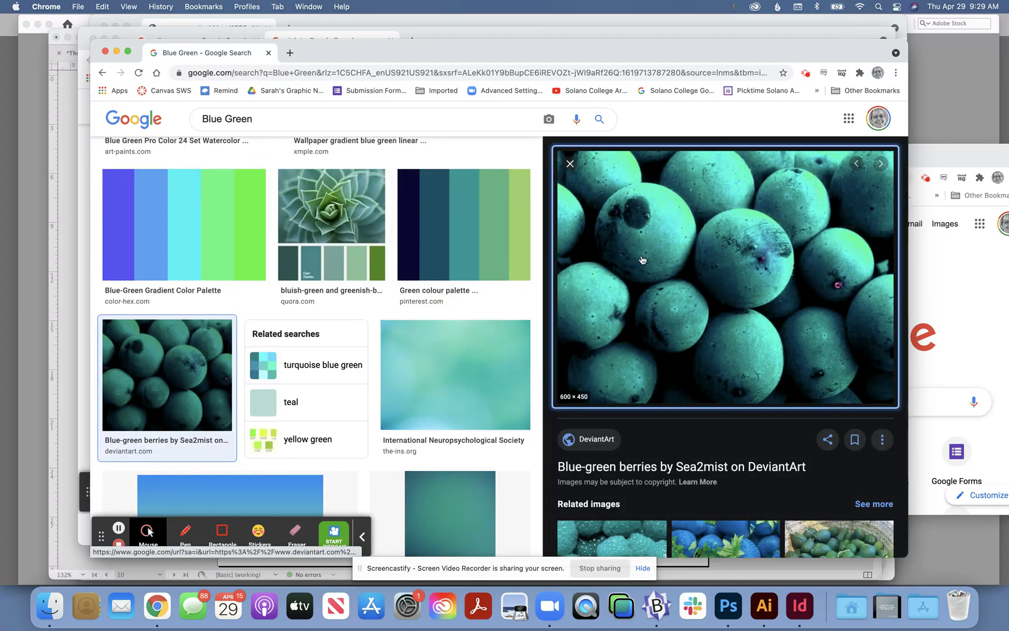
Step: Save the berries image to the Desktop as a JPEG named BlueGreen
right_click(668, 253)
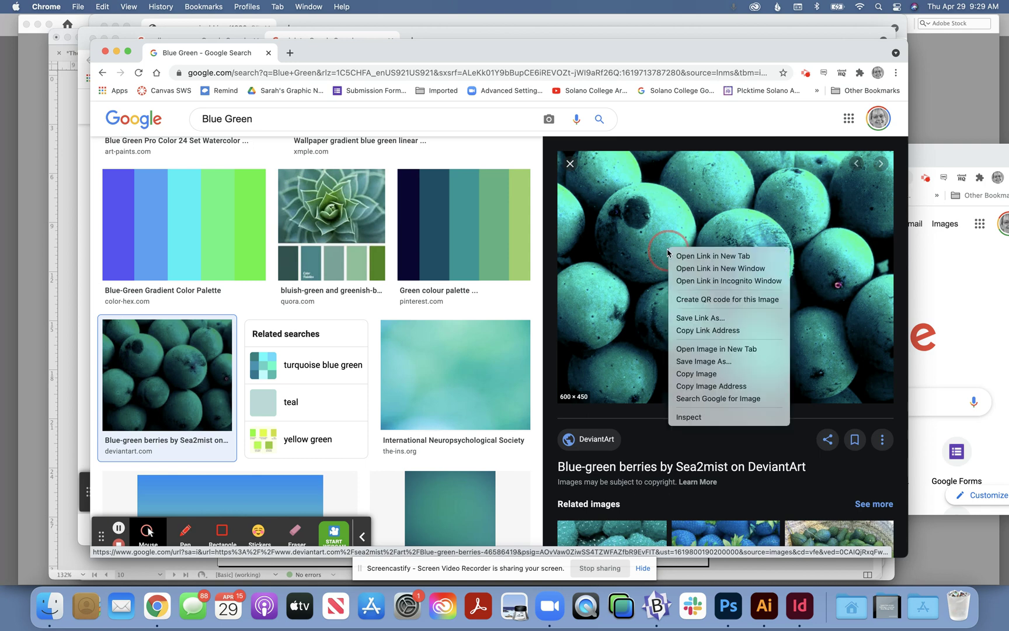
left_click(688, 362)
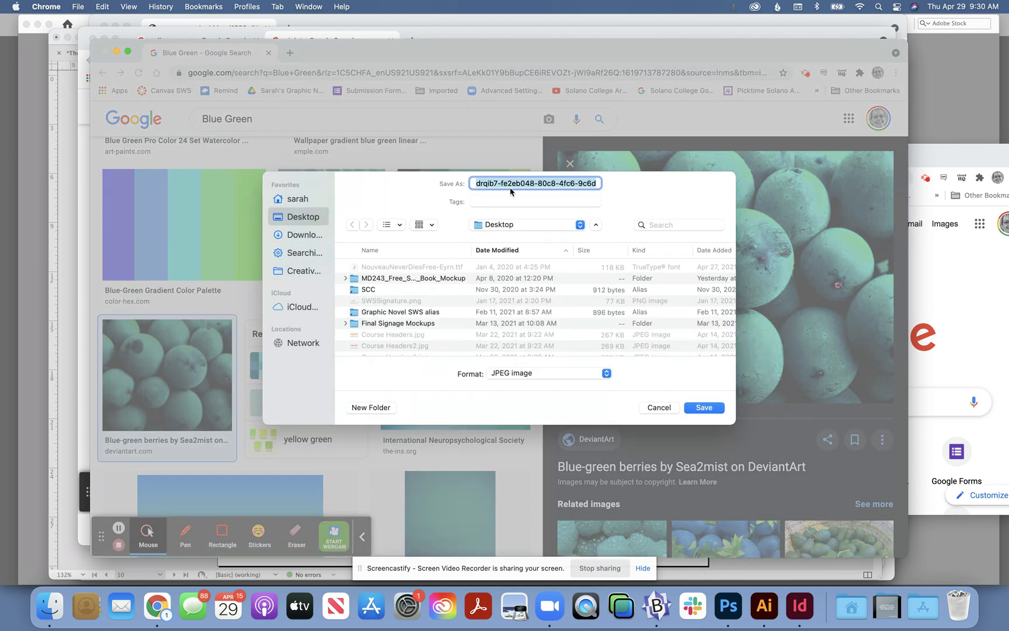
type("BlueGreen")
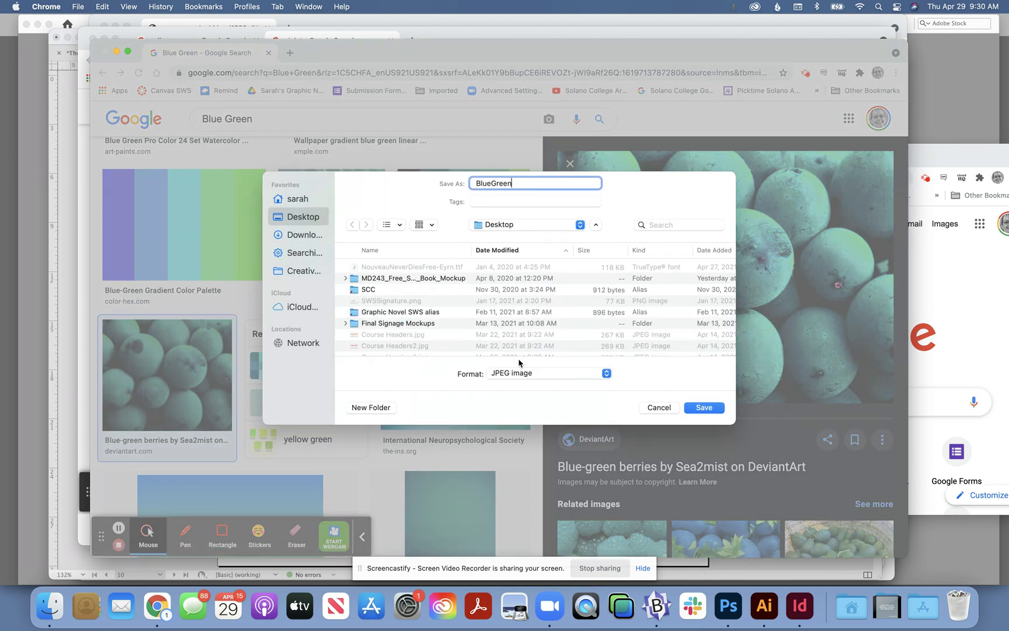
left_click(707, 407)
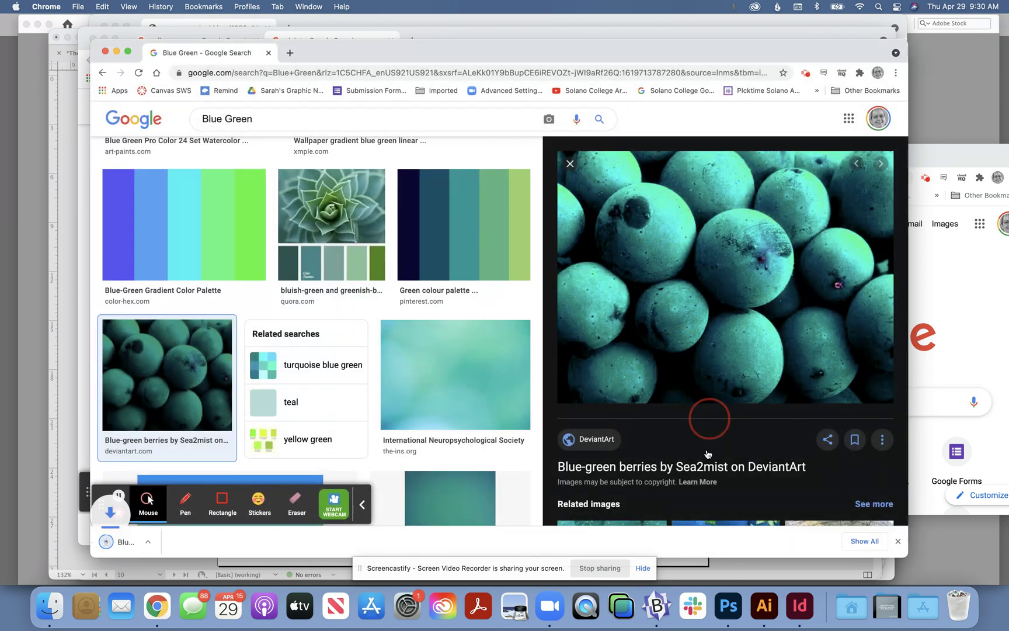
Step: Switch back to Photoshop and select the teal circle with the Quick Selection tool's Select Subject
left_click(727, 607)
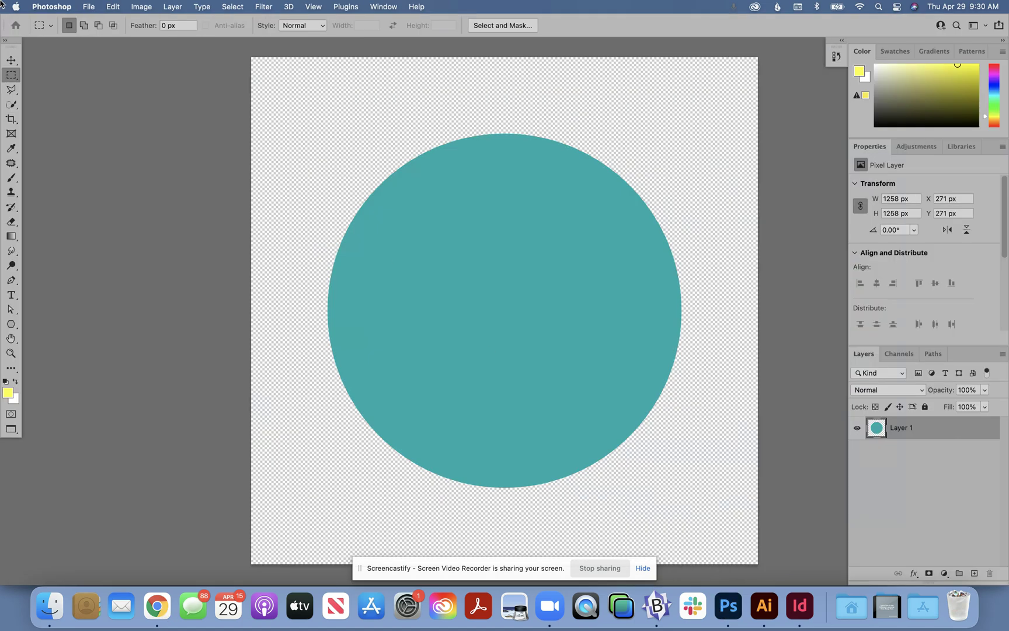
left_click(12, 104)
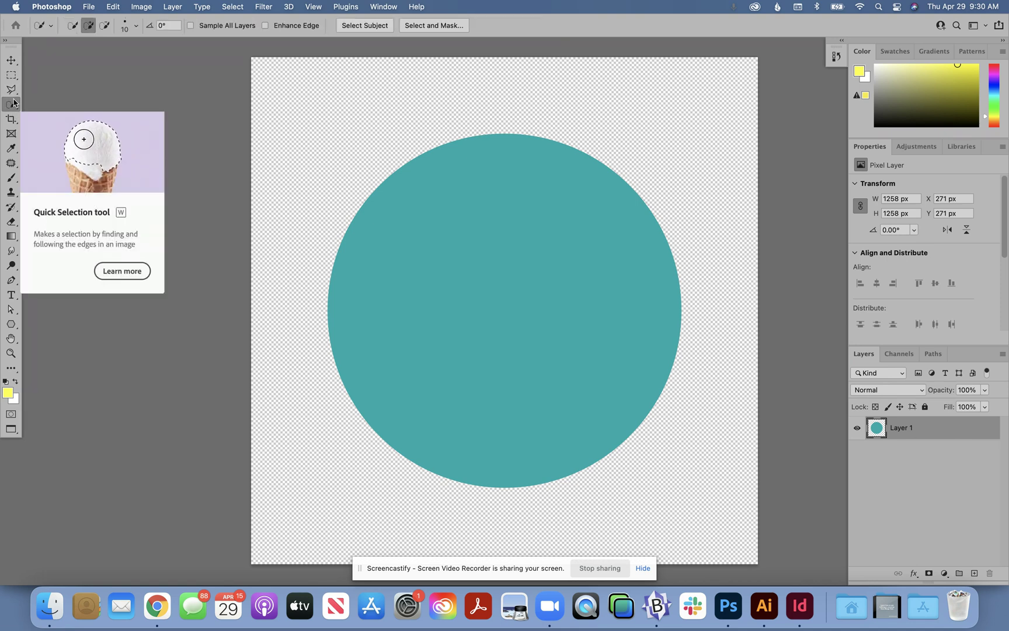
left_click(361, 28)
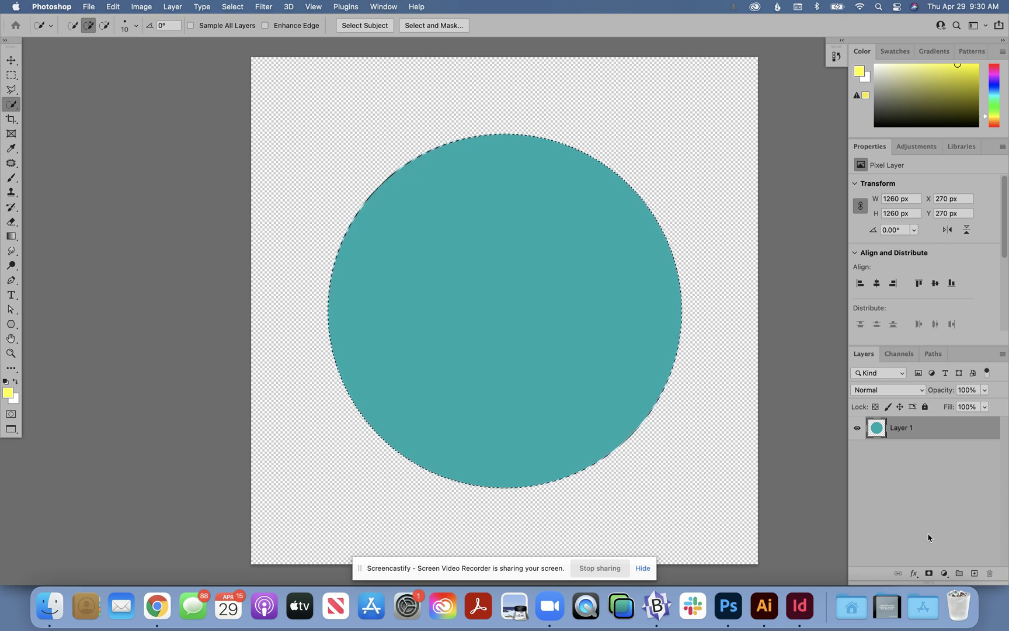
Step: Add a layer mask to Layer 1 from the circle selection, and leave the layer itself selected
left_click_drag(864, 353, 754, 157)
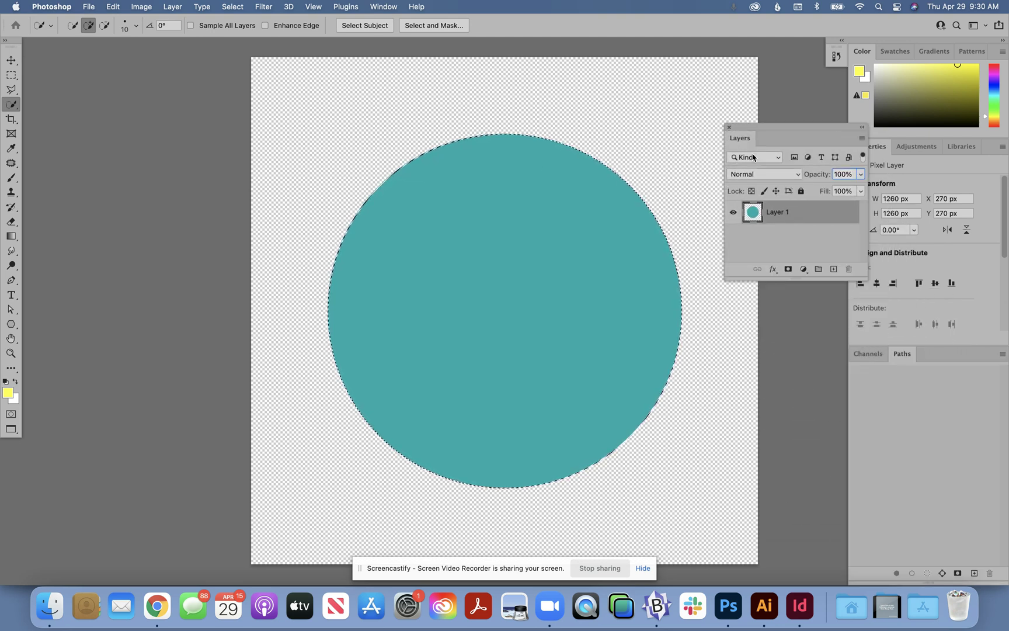
left_click(787, 269)
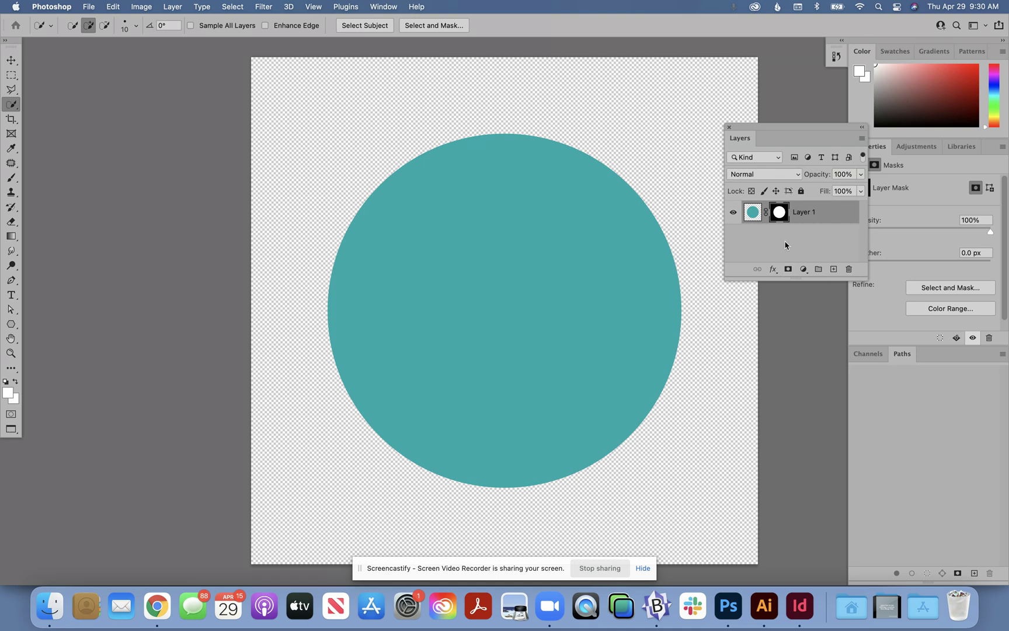
left_click(785, 246)
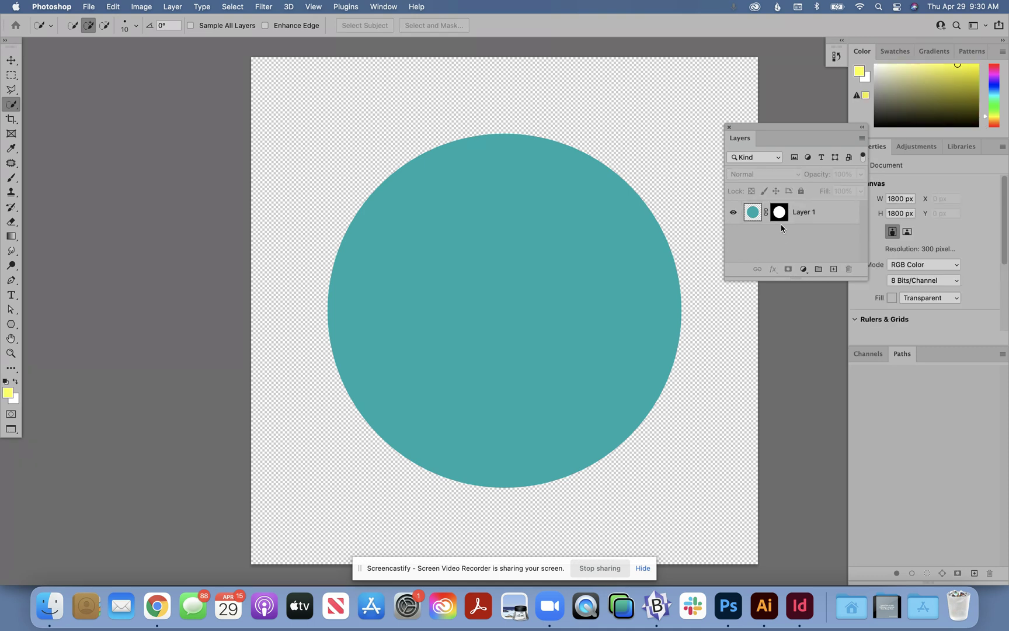
left_click(816, 213)
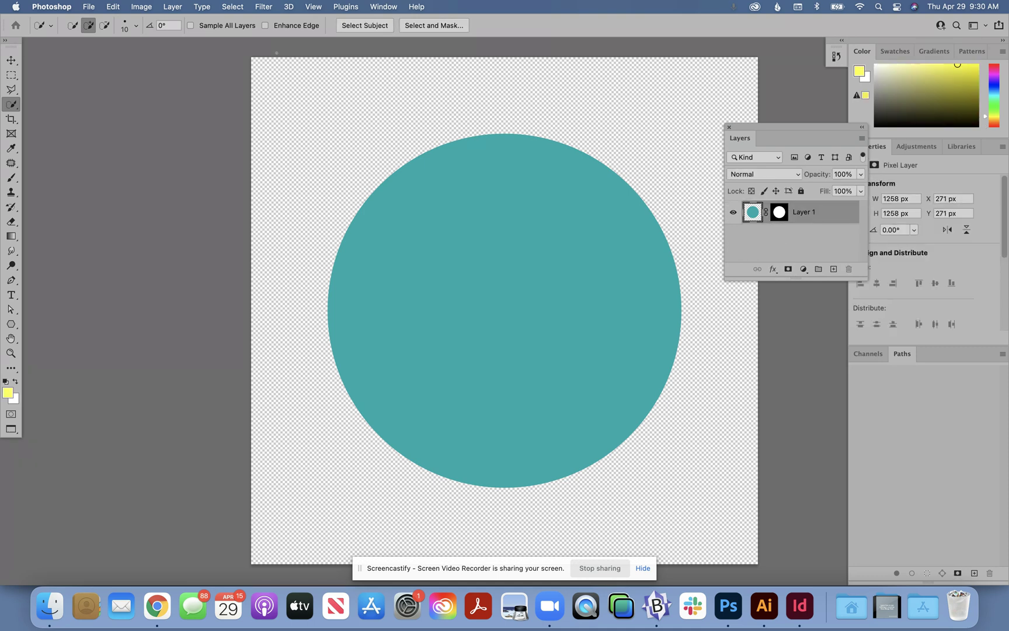
Step: Place the BlueGreen JPEG from the Desktop into the document as a linked image
left_click(90, 7)
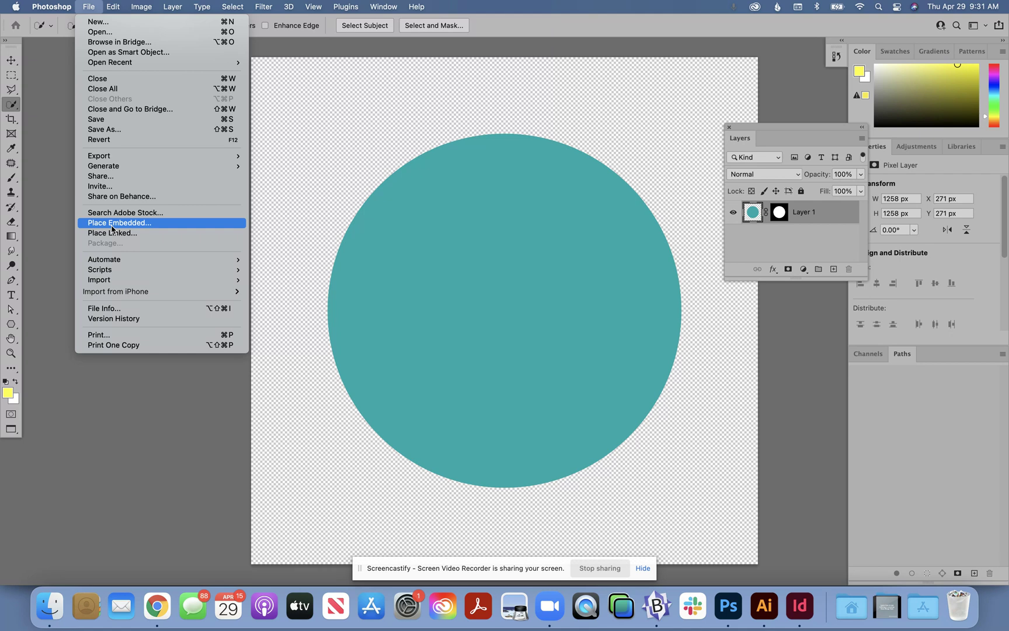
left_click(116, 233)
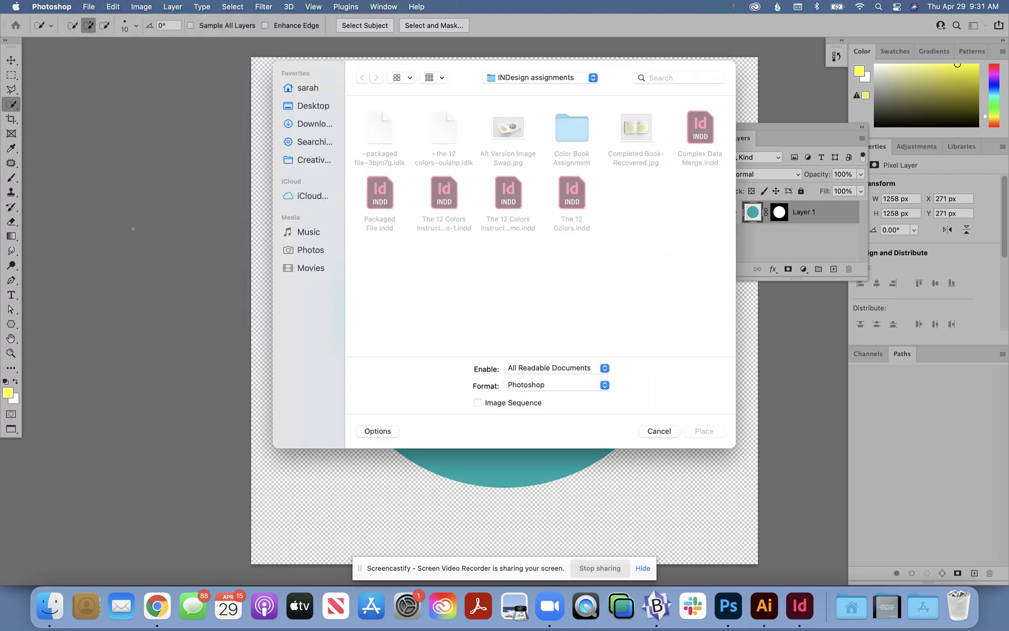
left_click(310, 109)
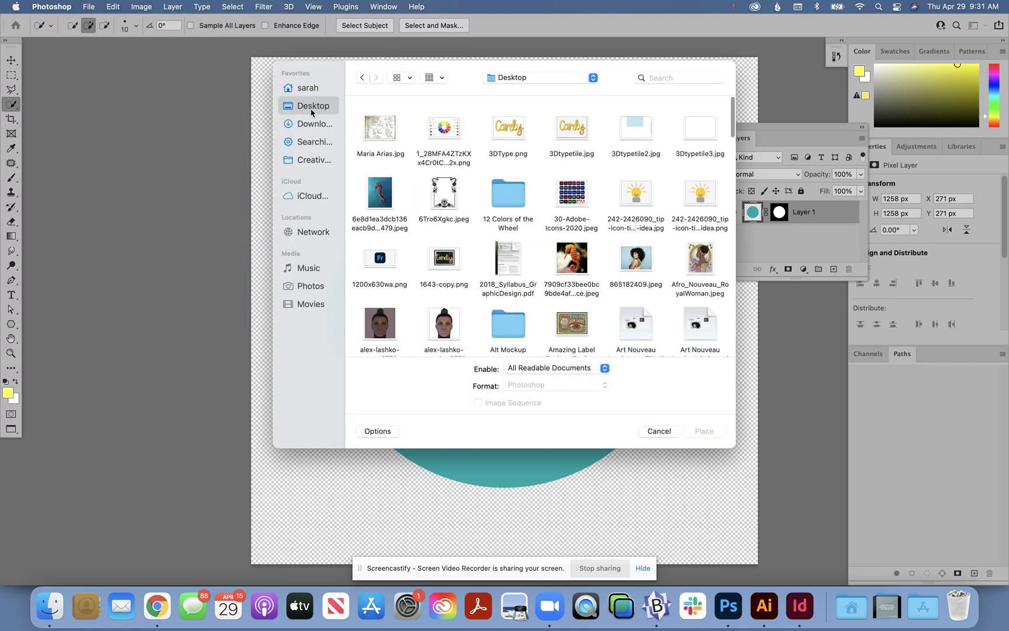
scroll(461, 214, "down", 5)
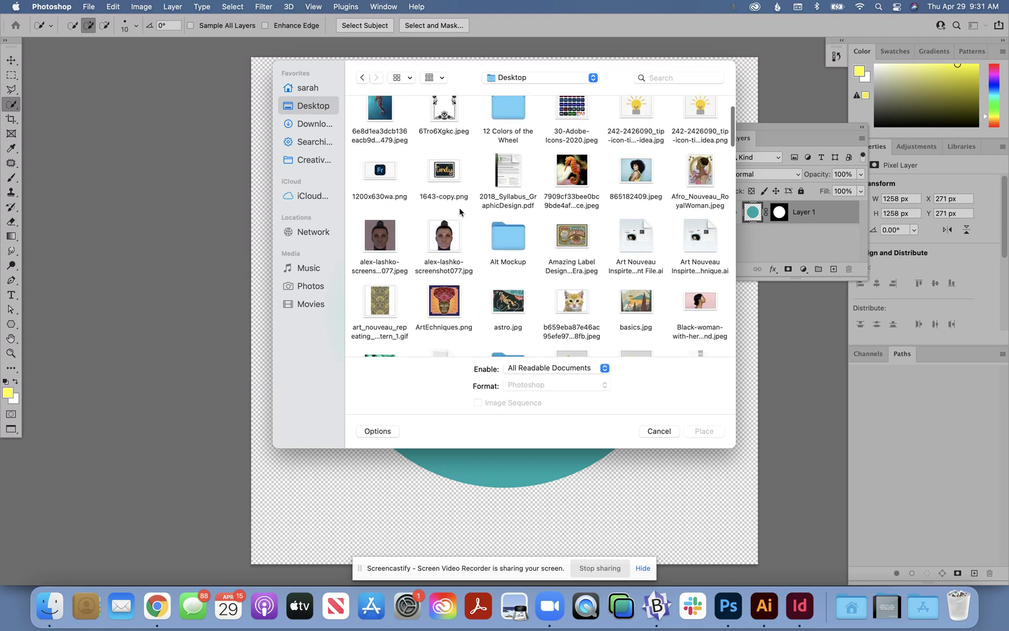
double_click(379, 294)
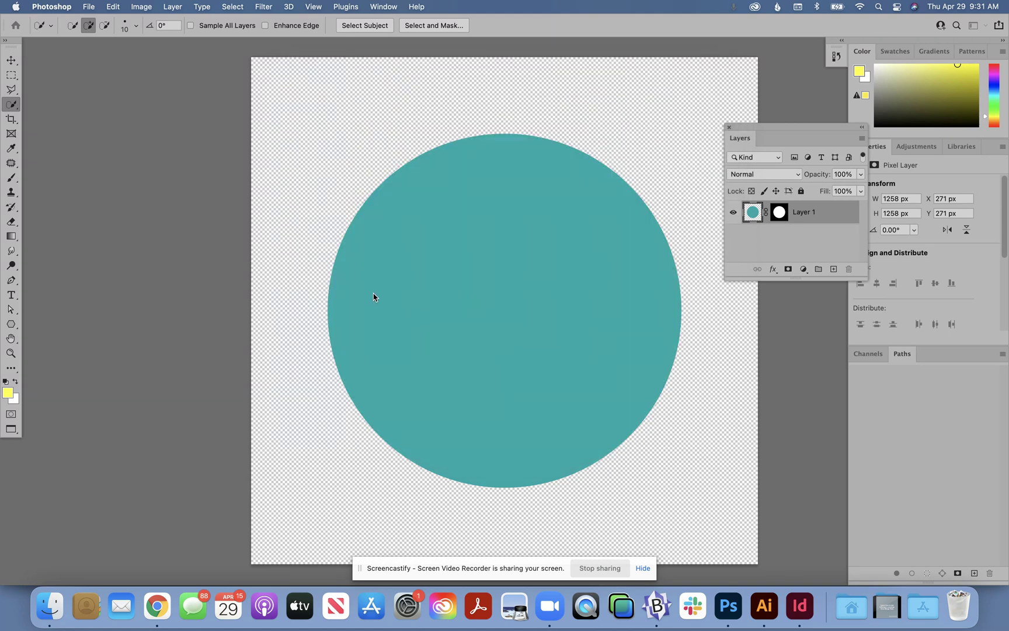
Step: Scale the placed berries photo to about 212% and position it so that it covers the whole teal circle
left_click_drag(630, 214, 704, 44)
left_click_drag(487, 316, 421, 289)
left_click_drag(497, 378, 497, 507)
left_click_drag(472, 402, 473, 409)
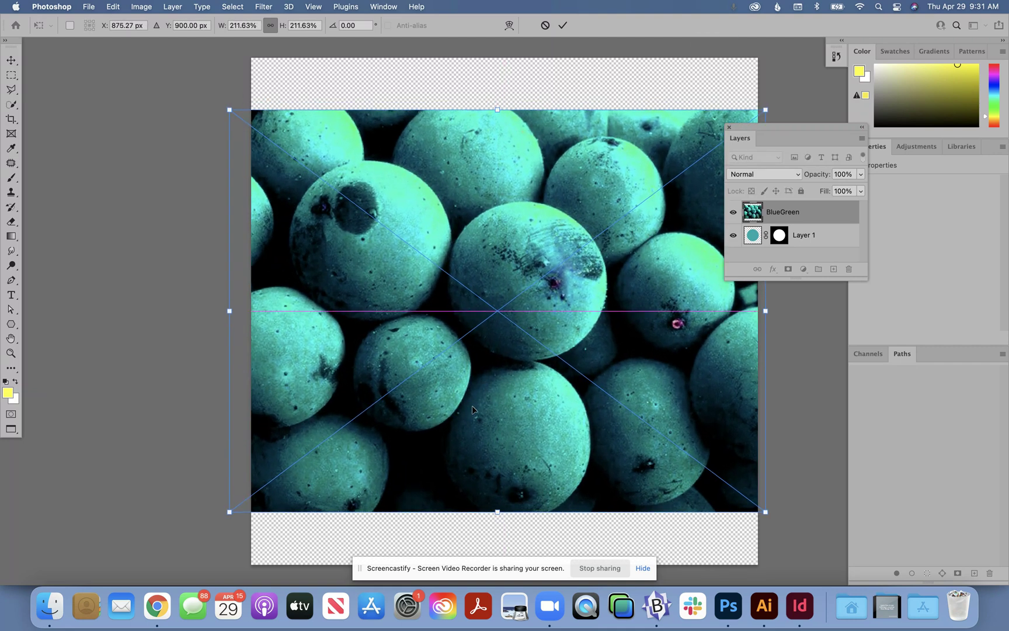
key("Return")
Step: Move the circular layer mask from Layer 1 onto the BlueGreen layer
key("w")
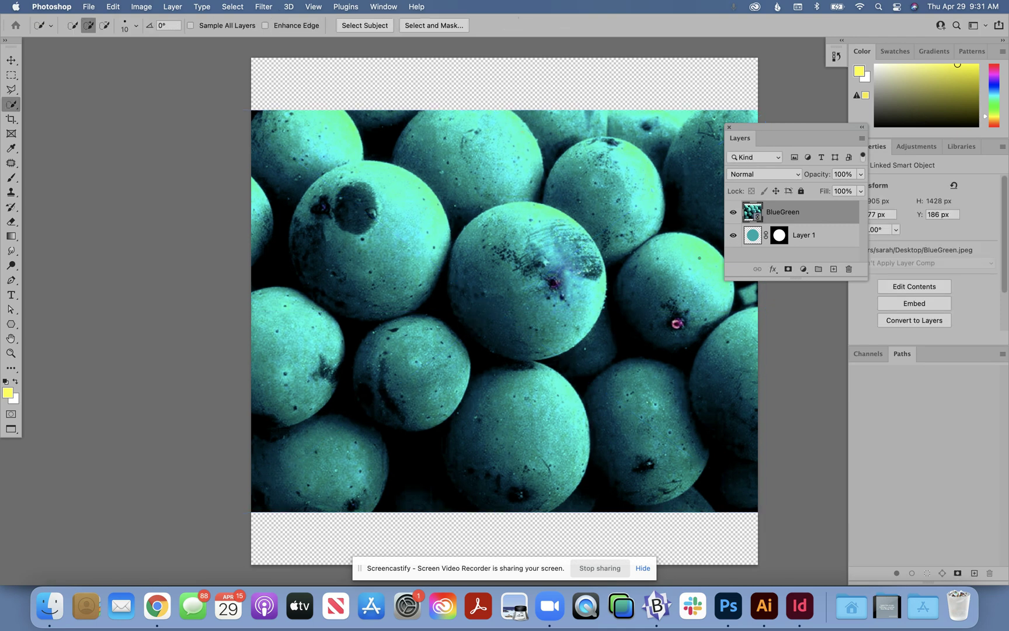
left_click(779, 235)
left_click_drag(779, 235, 779, 212)
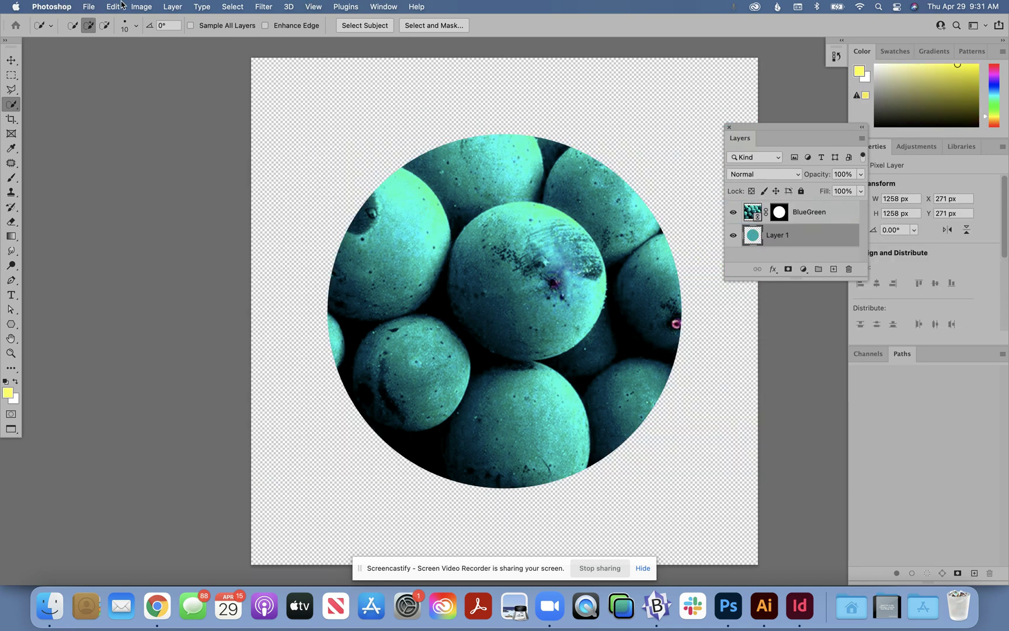
Step: Save a PNG copy in the Links folder with Alt added to the name ColorWheel_Blue Green, using the large file size option
left_click(94, 7)
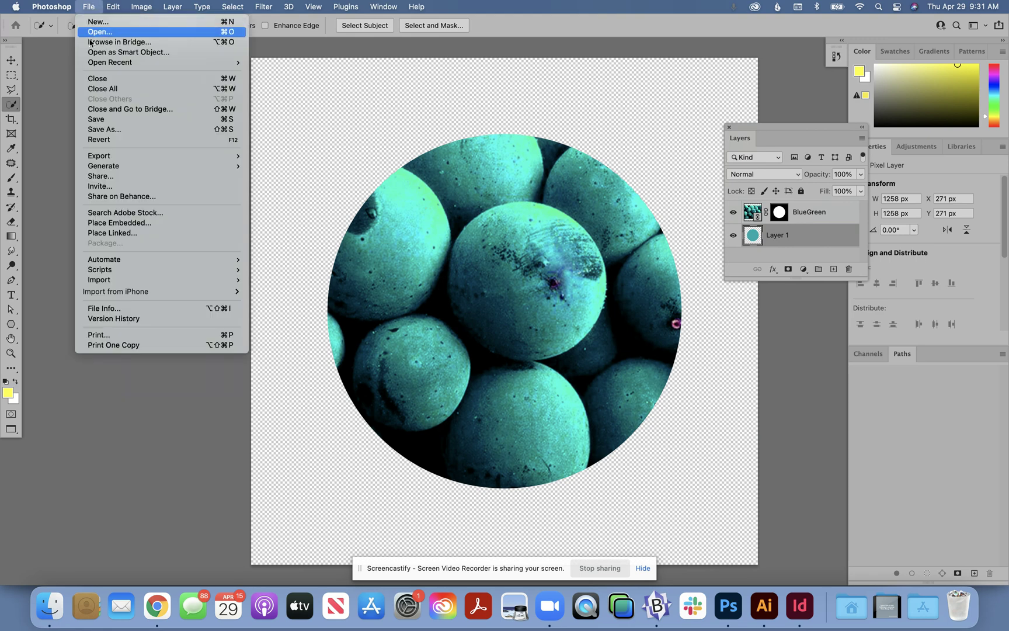
left_click(98, 130)
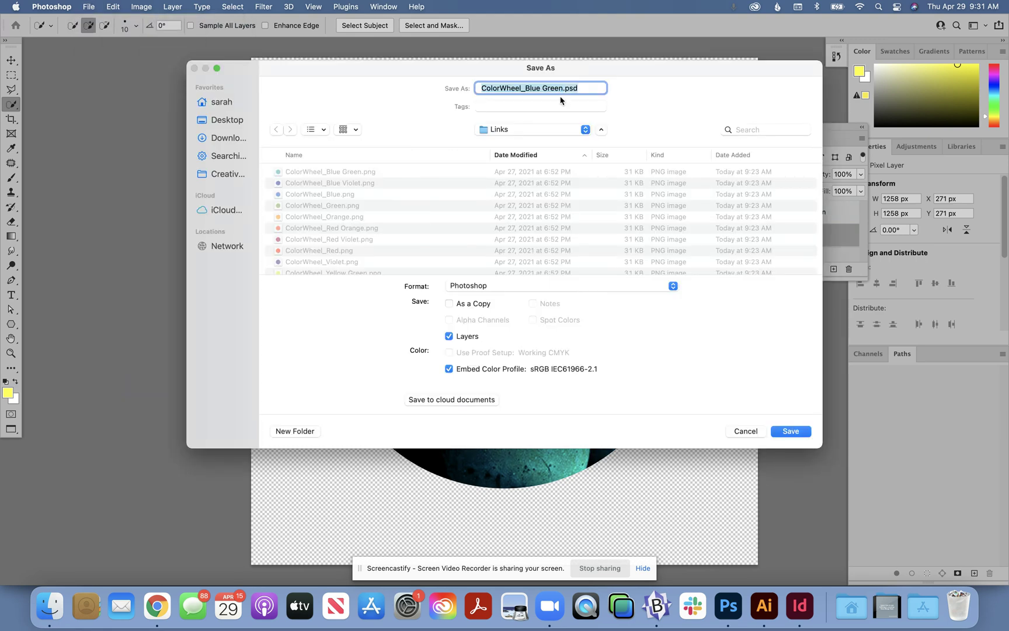
left_click(480, 287)
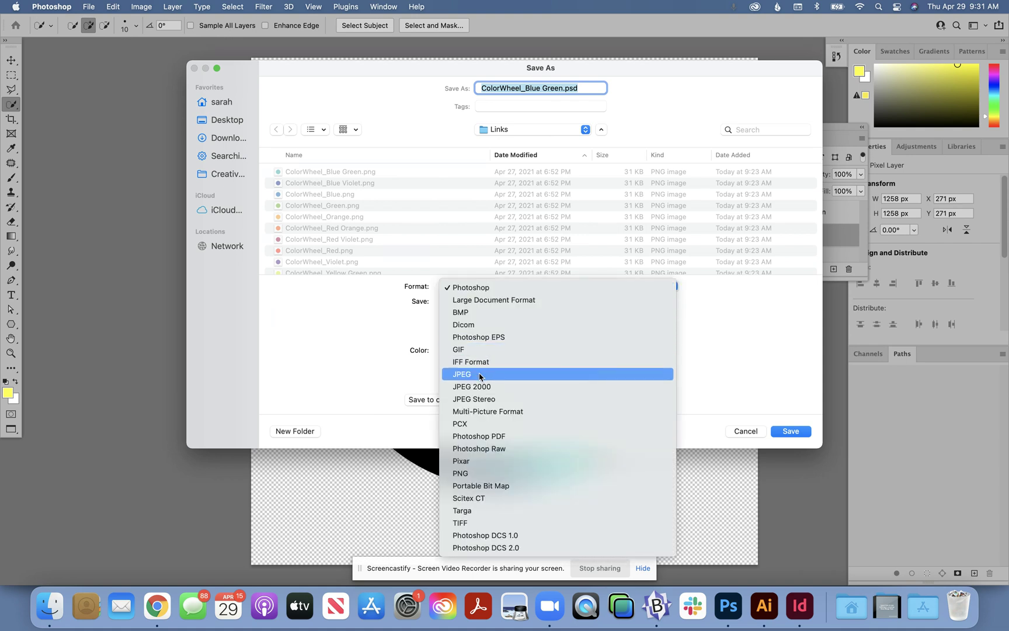
left_click(476, 473)
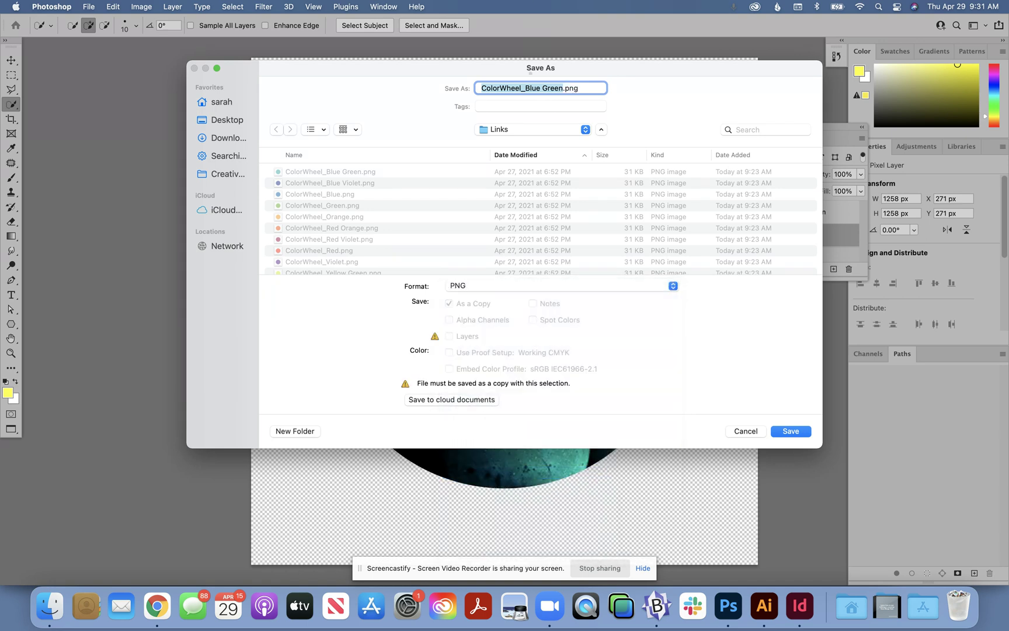
left_click(541, 88)
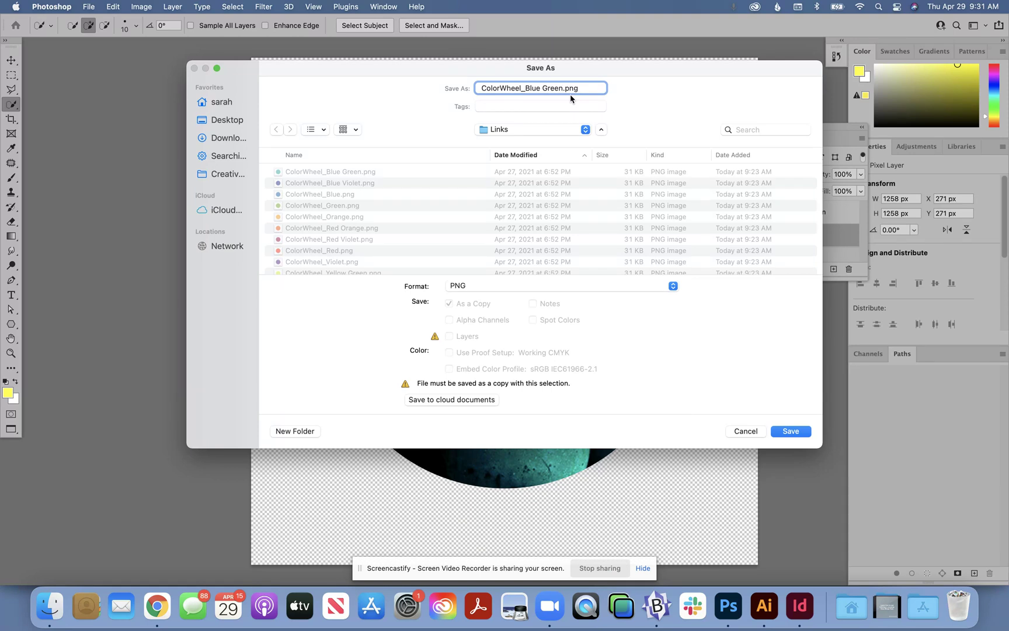
type("Alt")
left_click(789, 431)
left_click(564, 272)
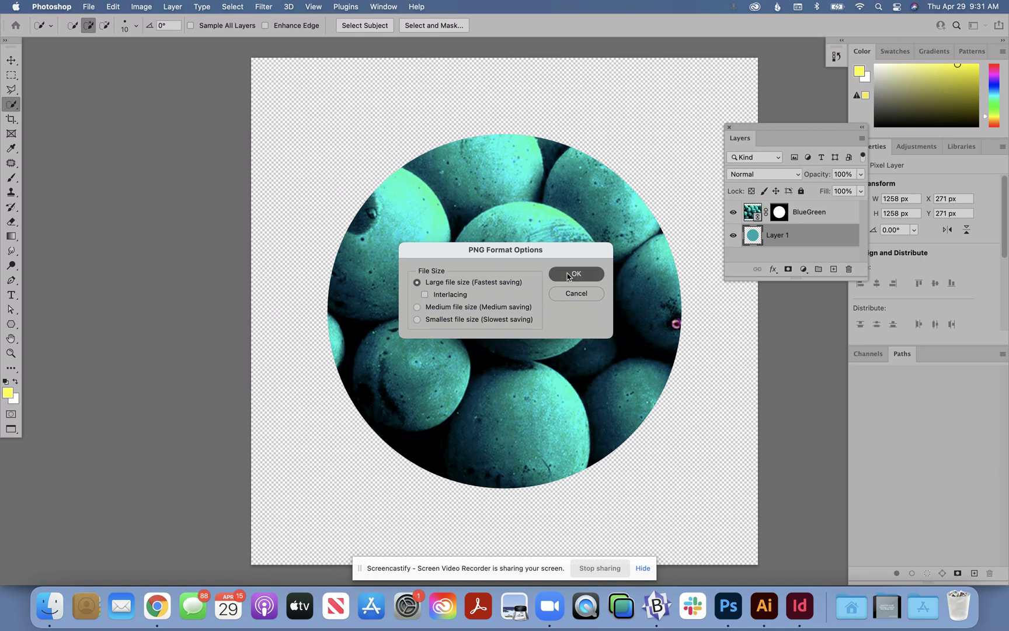